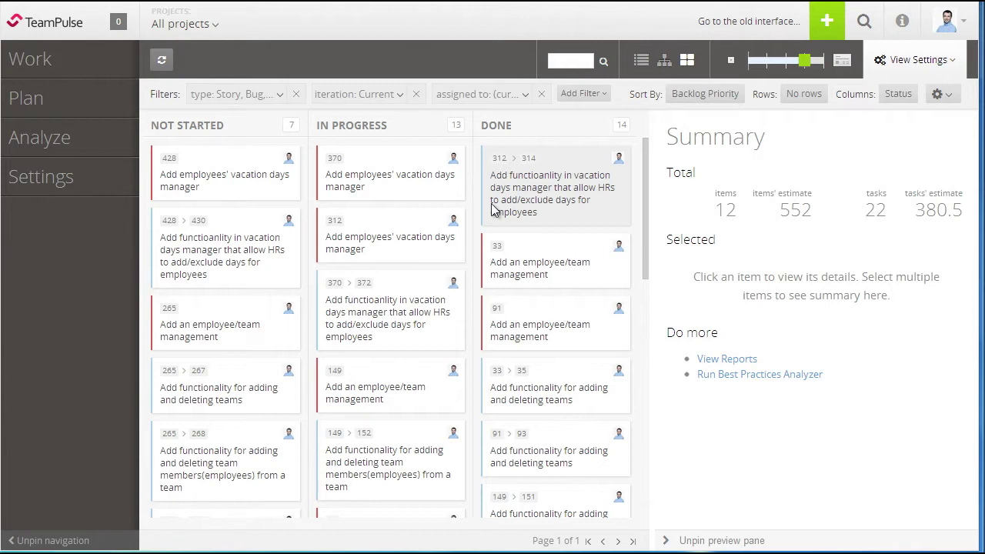
# Step: Look at the views in the Work section and open the Backlog in the Plan section
pyautogui.click(96, 68)
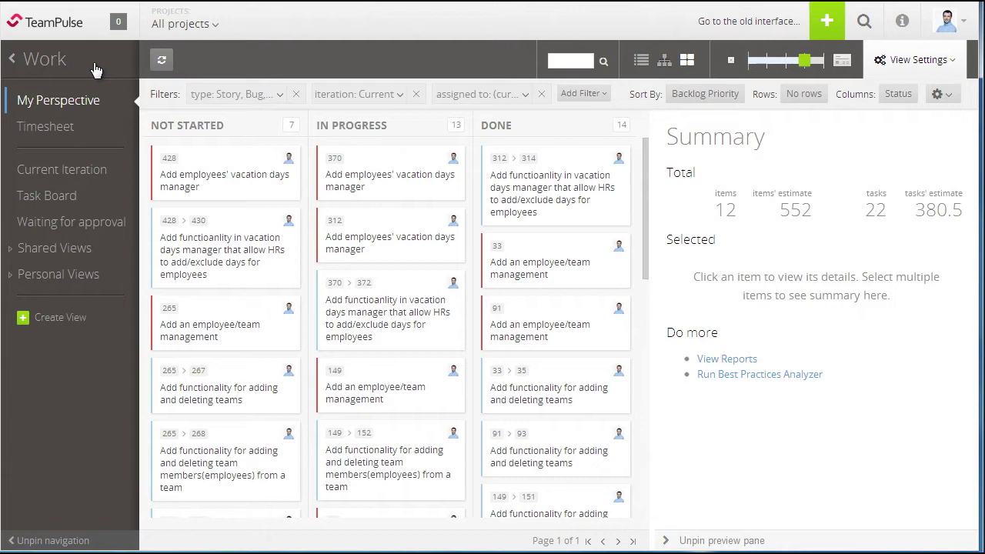
pyautogui.click(12, 60)
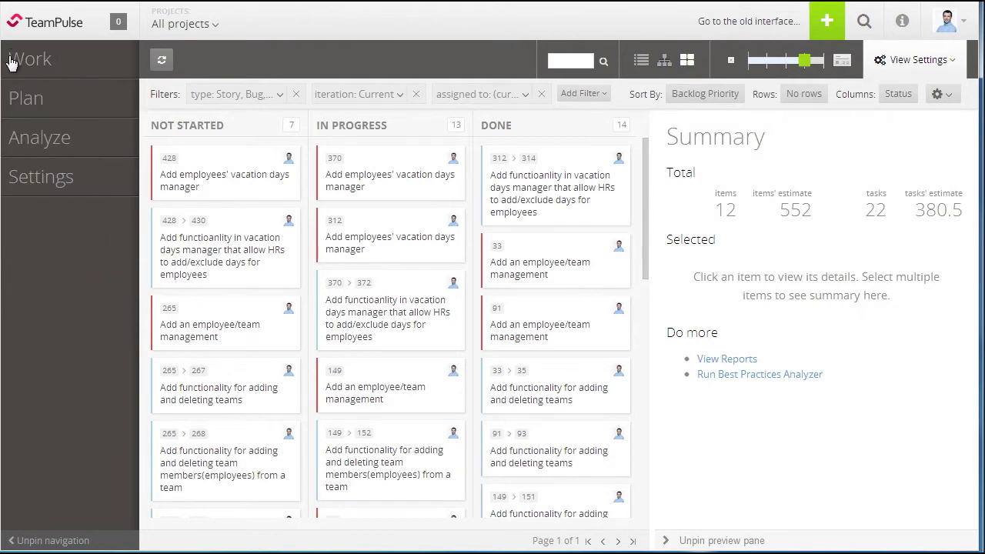
pyautogui.click(44, 98)
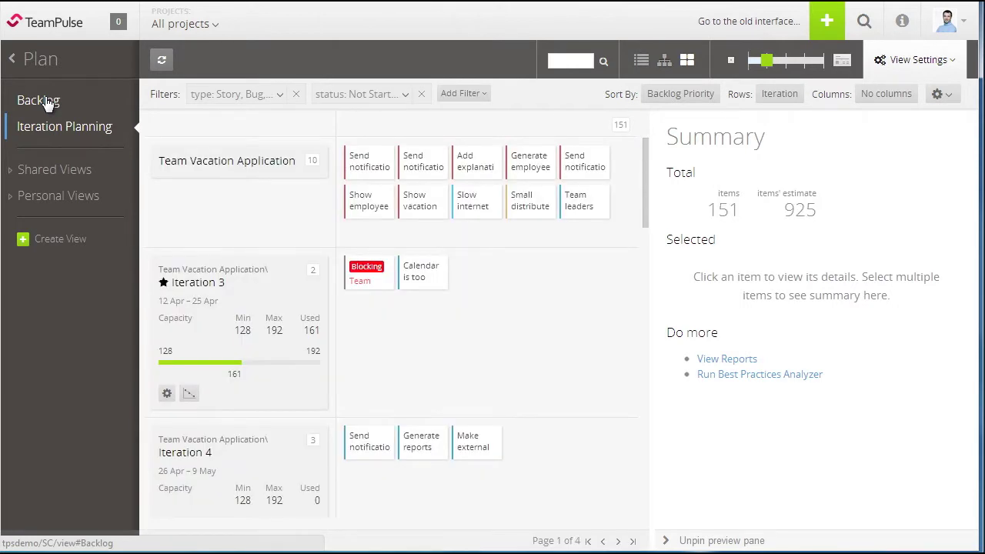
pyautogui.click(42, 101)
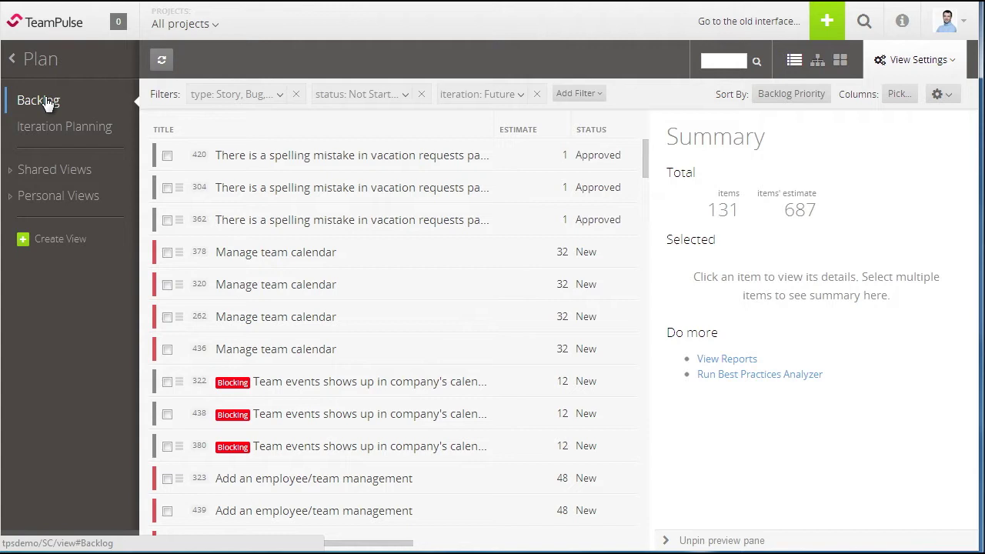
# Step: Open the Iterations Status overview in the Analyze section
pyautogui.click(13, 59)
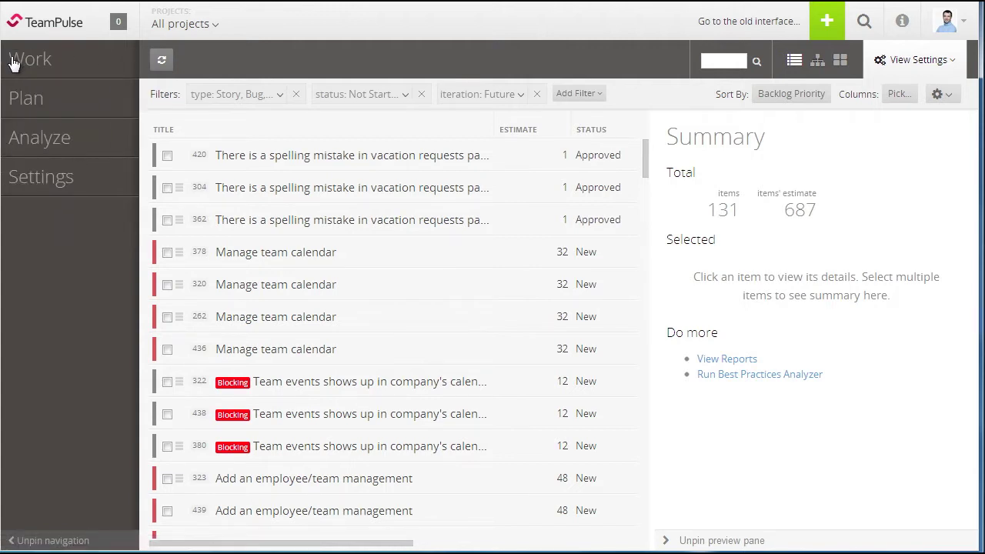
pyautogui.click(88, 153)
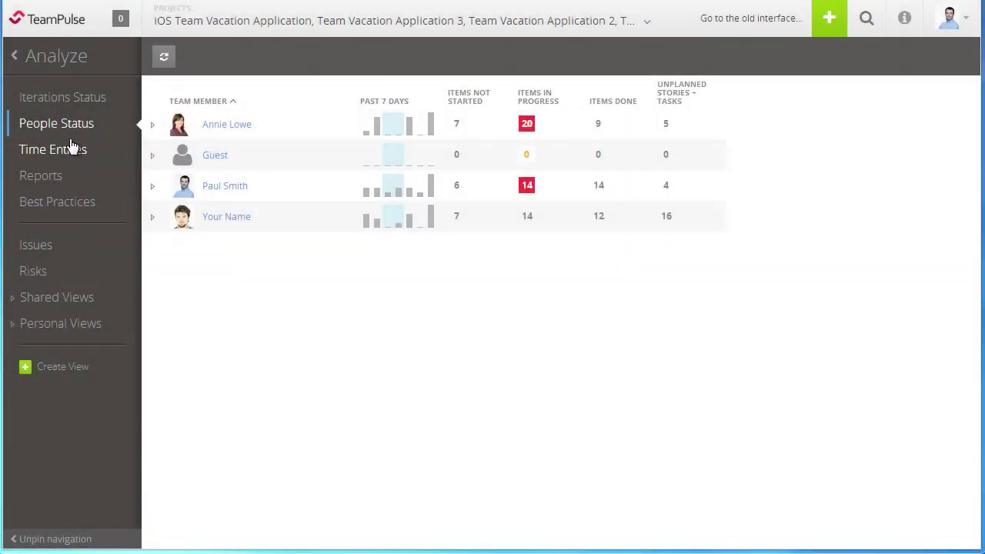
pyautogui.click(61, 102)
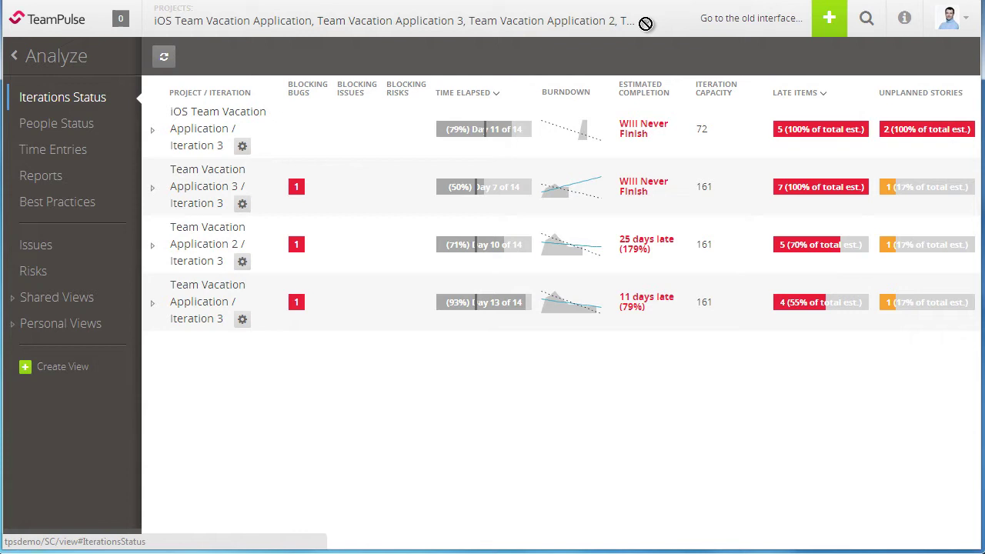
# Step: Set the project scope of the Iterations Status overview to all projects
pyautogui.click(648, 28)
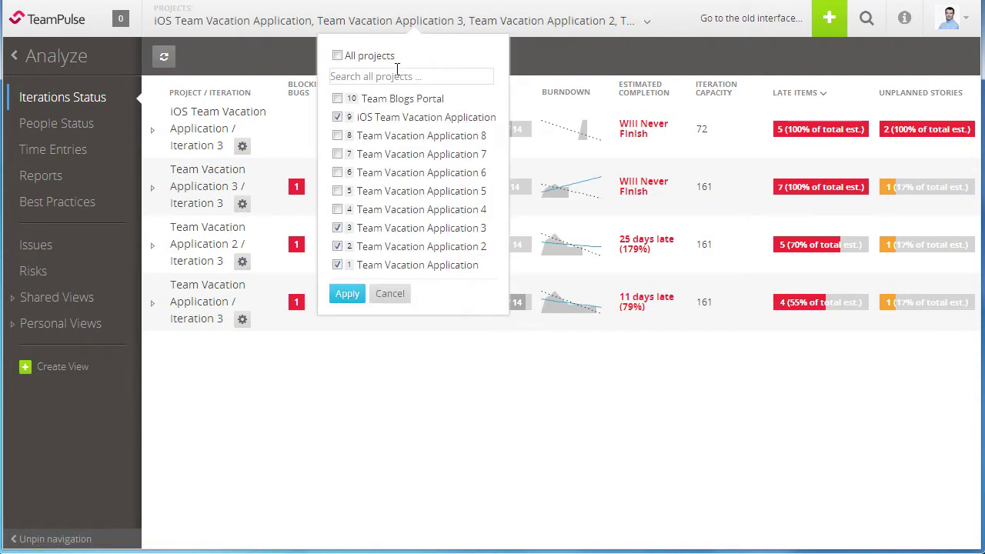
pyautogui.click(338, 56)
pyautogui.click(351, 293)
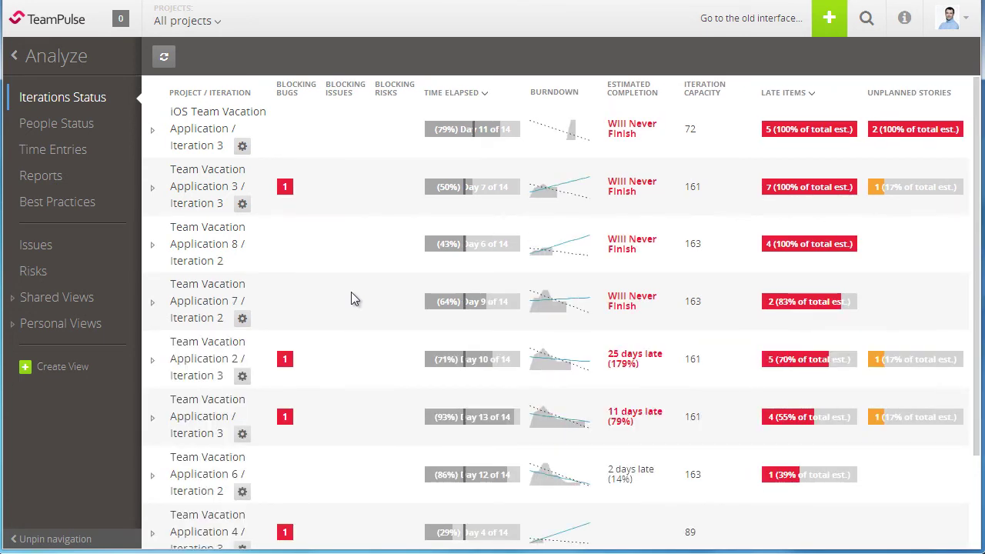
# Step: Limit the project scope to Team Blogs Portal only, and set it back to all projects
pyautogui.click(219, 26)
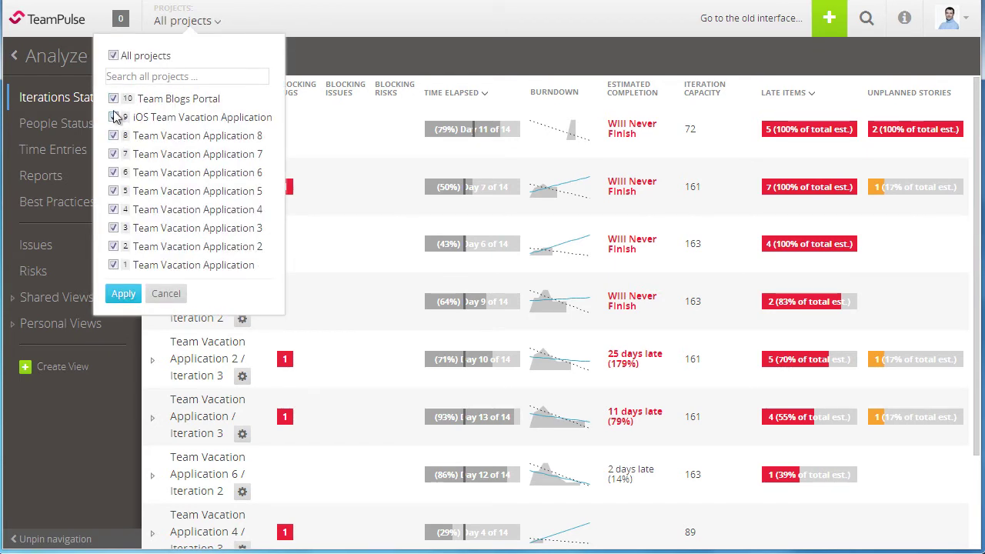
pyautogui.click(113, 55)
pyautogui.click(113, 99)
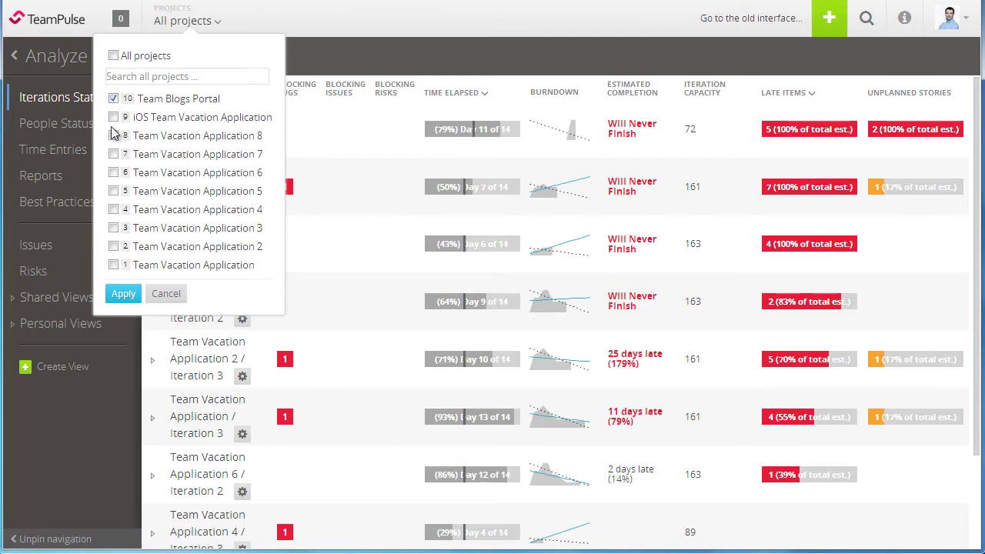
pyautogui.click(123, 293)
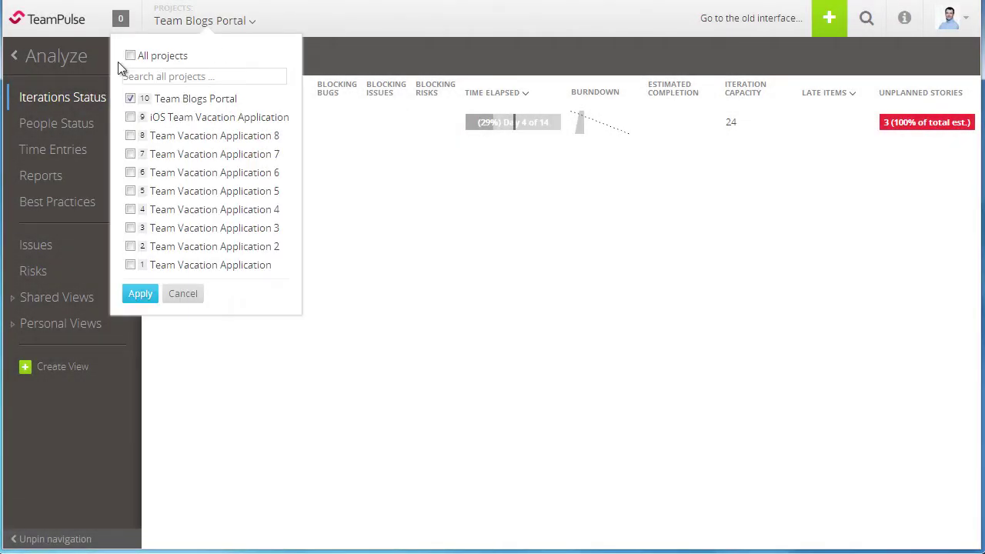
pyautogui.click(130, 56)
pyautogui.click(152, 299)
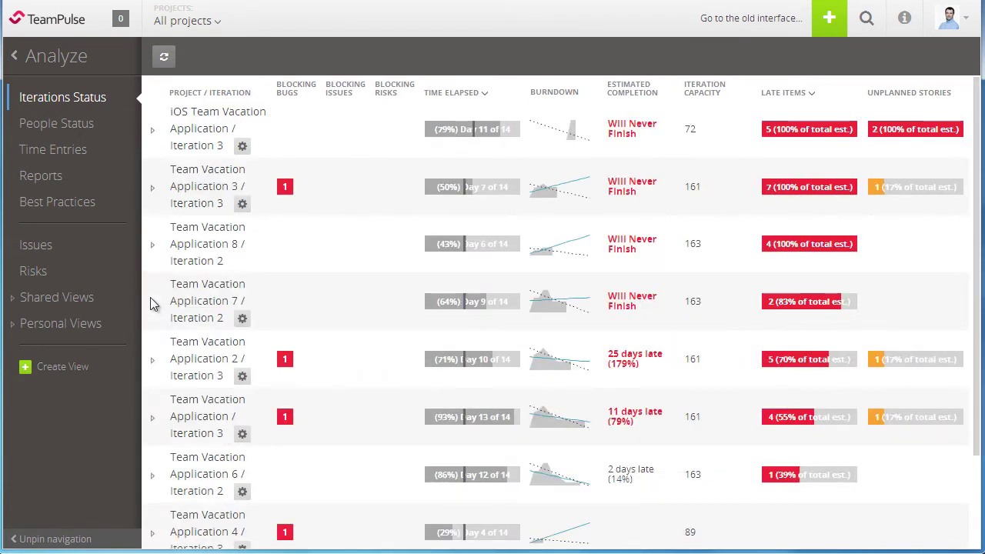
# Step: Start creating a new view in the Work section
pyautogui.click(11, 63)
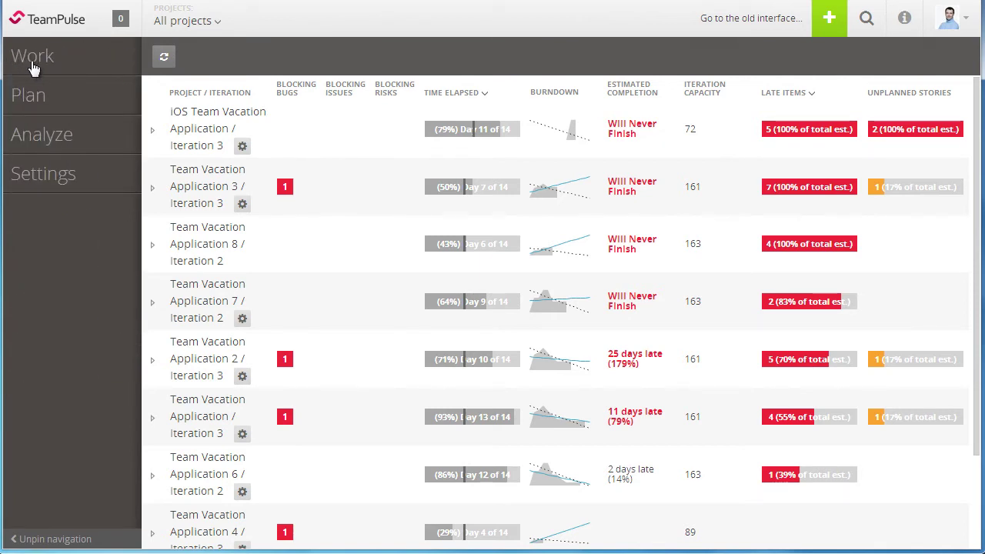
pyautogui.click(35, 60)
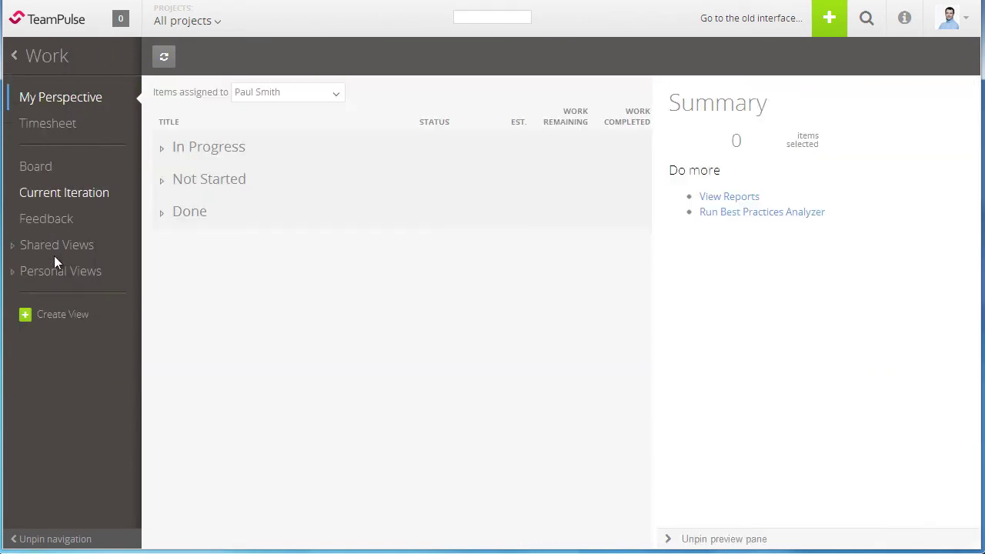
pyautogui.click(46, 315)
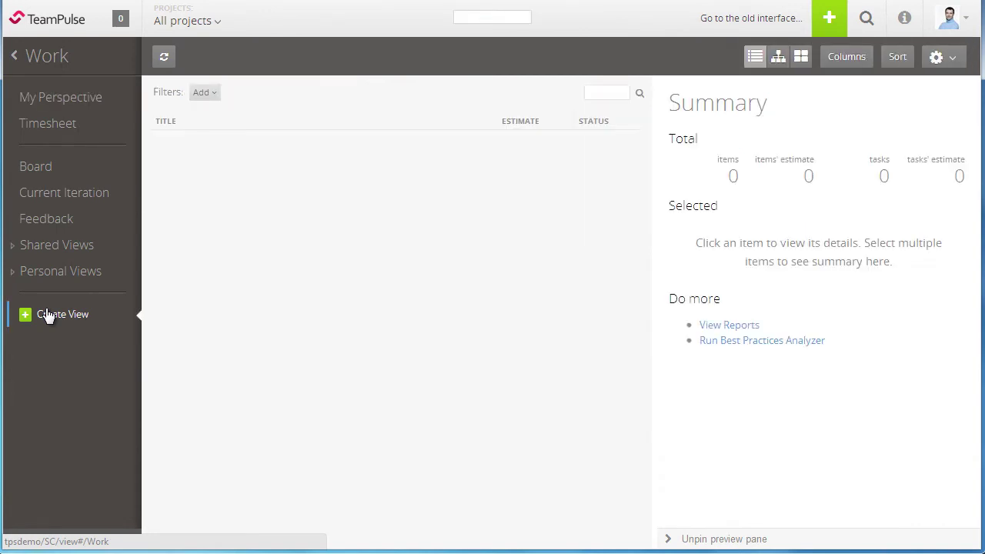
# Step: Filter the new view to items of type Story and dismiss the view change notice
pyautogui.click(214, 98)
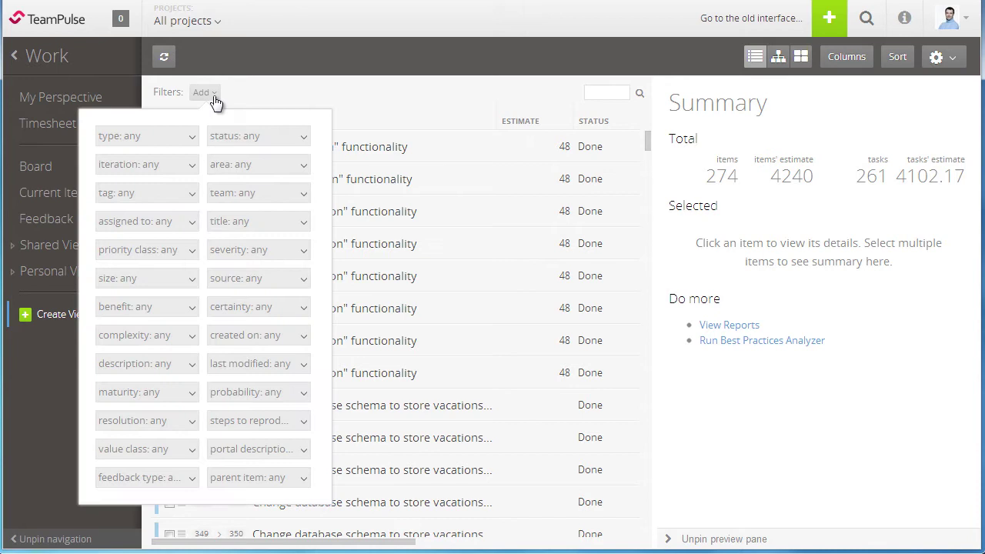
pyautogui.click(190, 145)
pyautogui.click(227, 163)
pyautogui.click(227, 182)
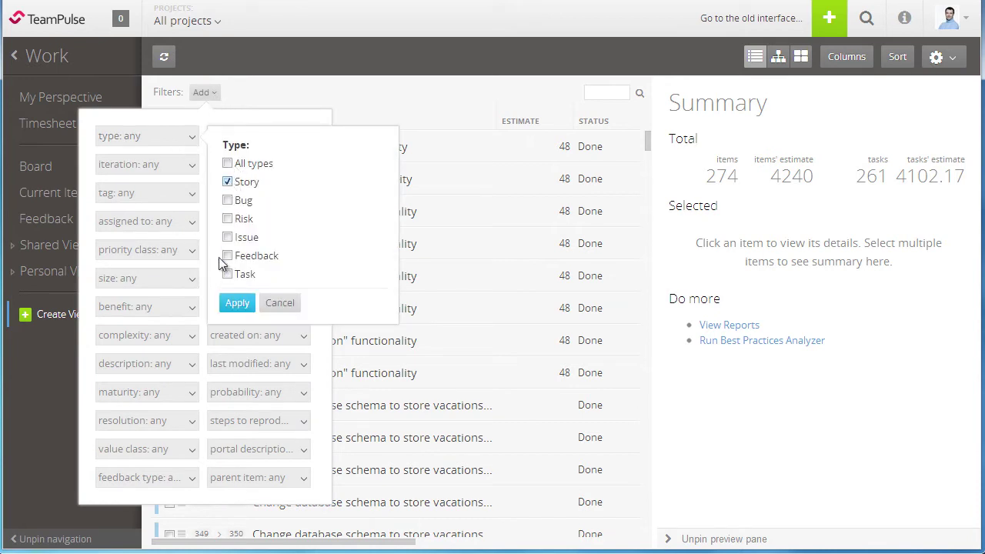
pyautogui.click(231, 306)
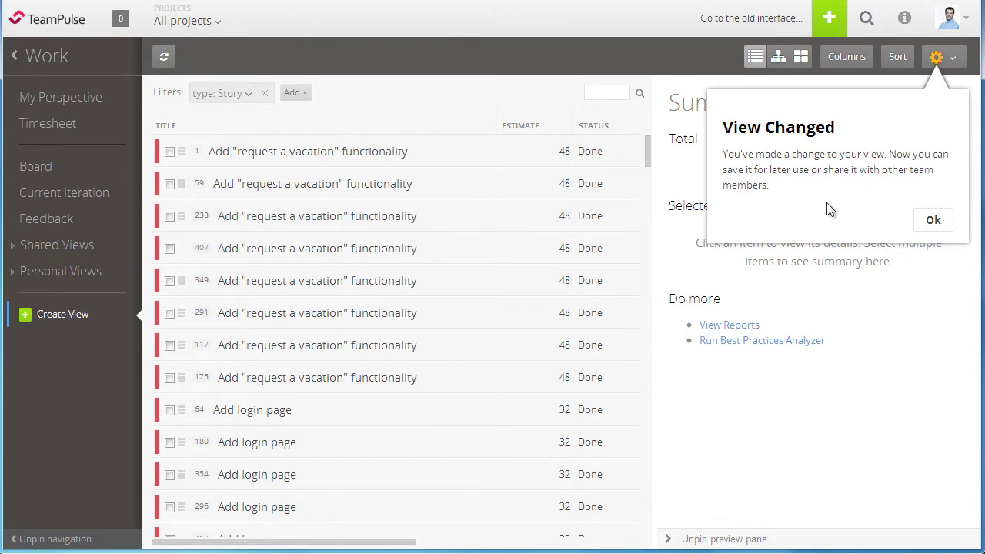
pyautogui.click(932, 218)
# Step: Save the view as "Stories", visible for people from specific projects and shown under Plan, and open it from the shared views
pyautogui.click(948, 60)
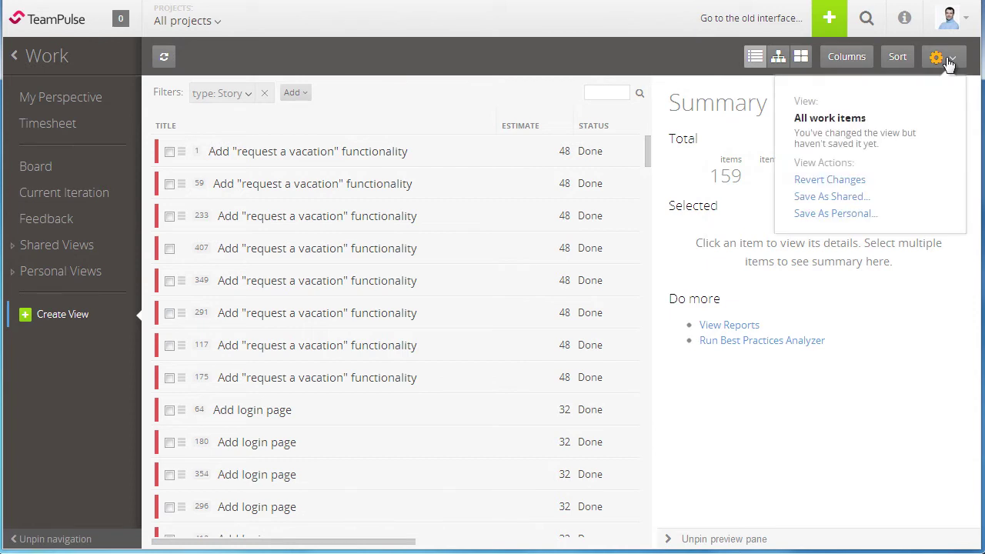
pyautogui.click(844, 214)
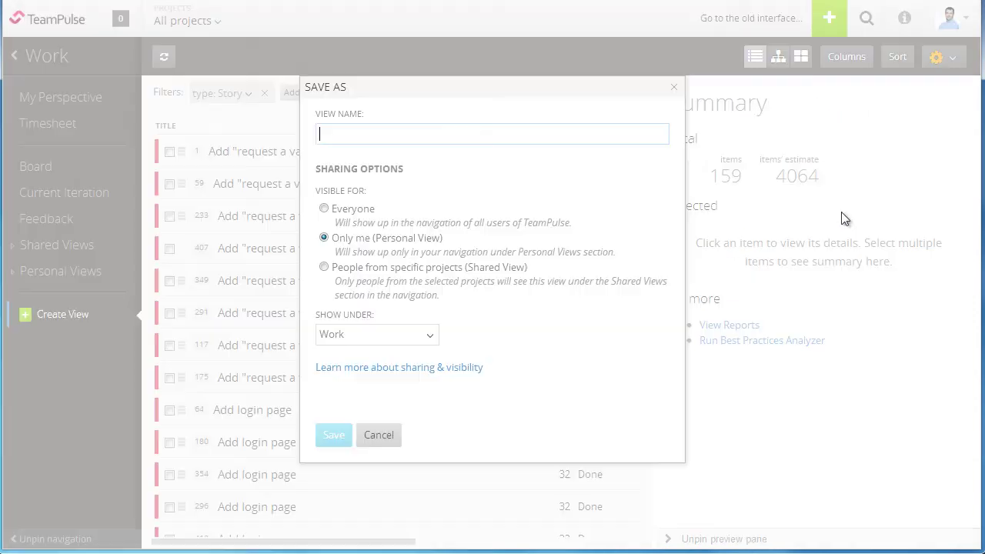
pyautogui.write('Stories')
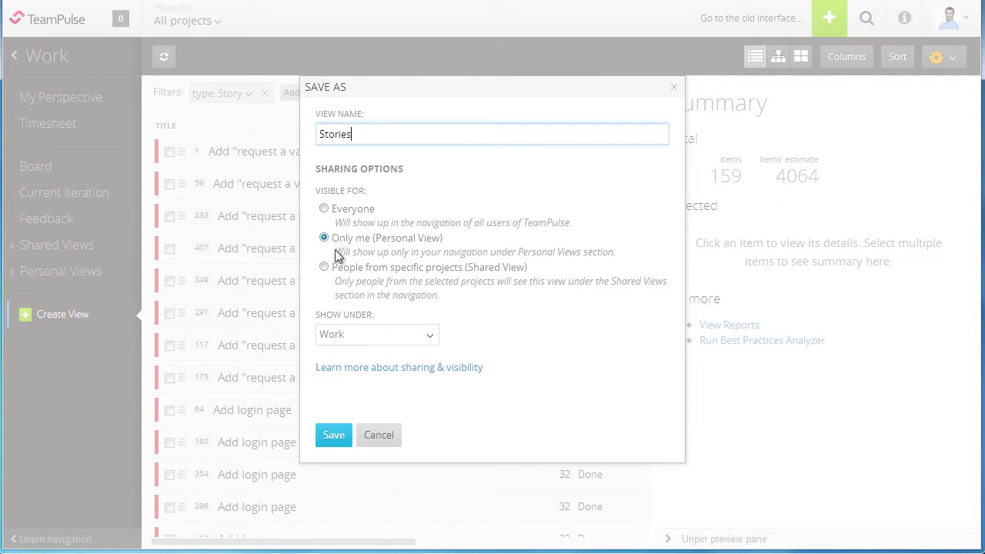
pyautogui.click(324, 267)
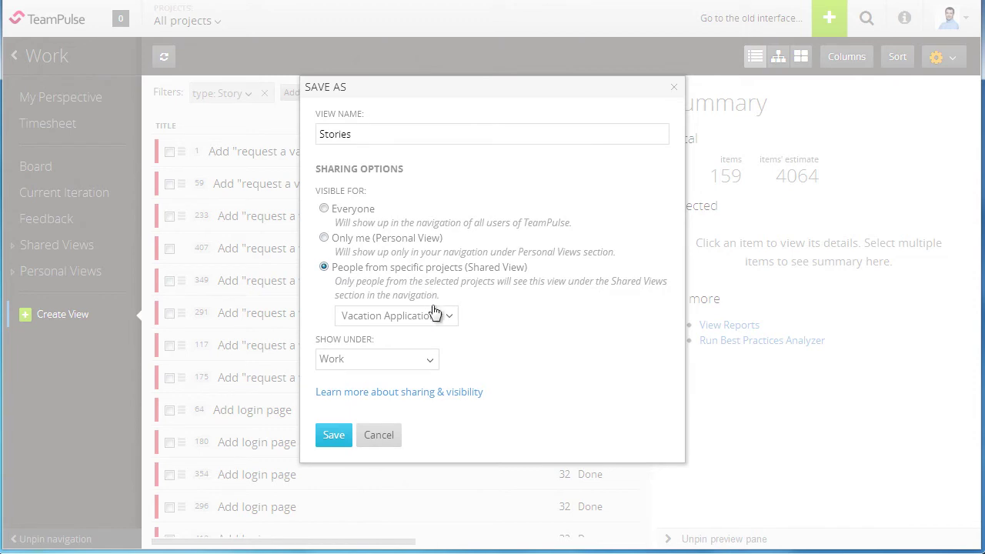
pyautogui.click(448, 324)
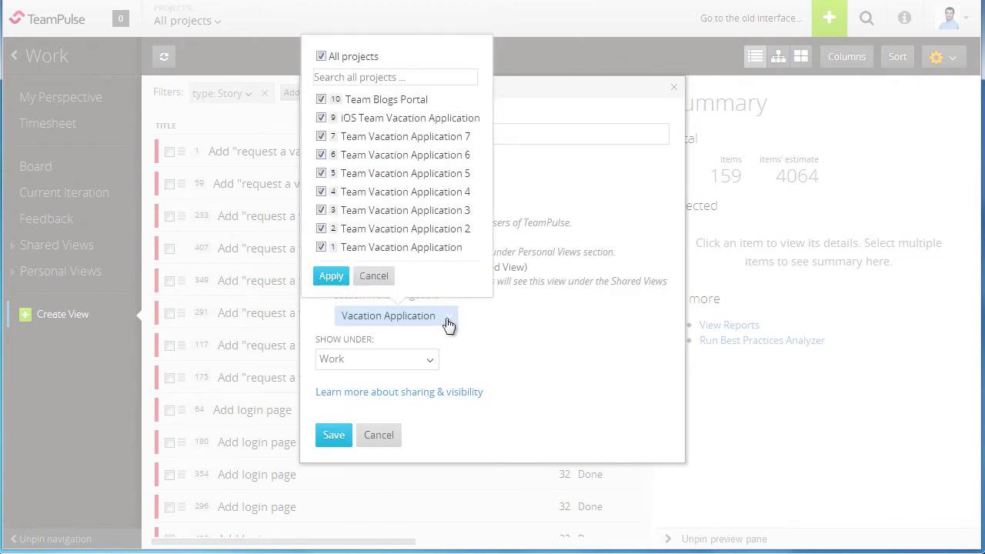
pyautogui.click(431, 366)
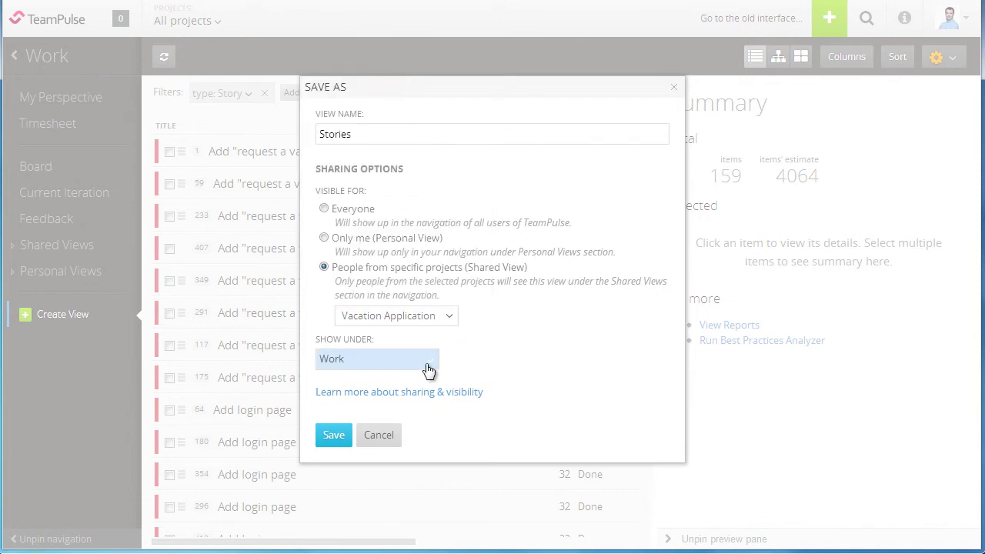
pyautogui.click(428, 366)
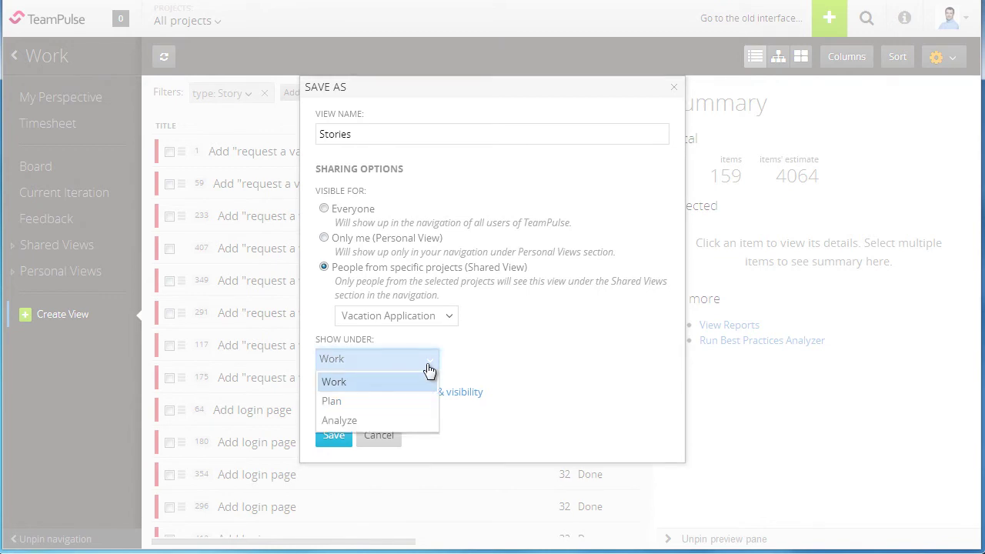
pyautogui.click(360, 403)
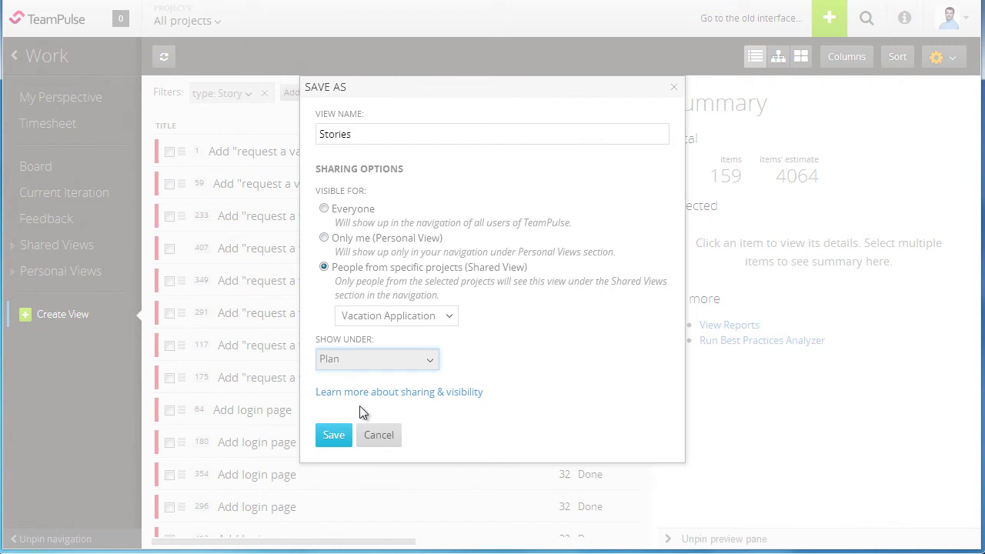
pyautogui.click(330, 436)
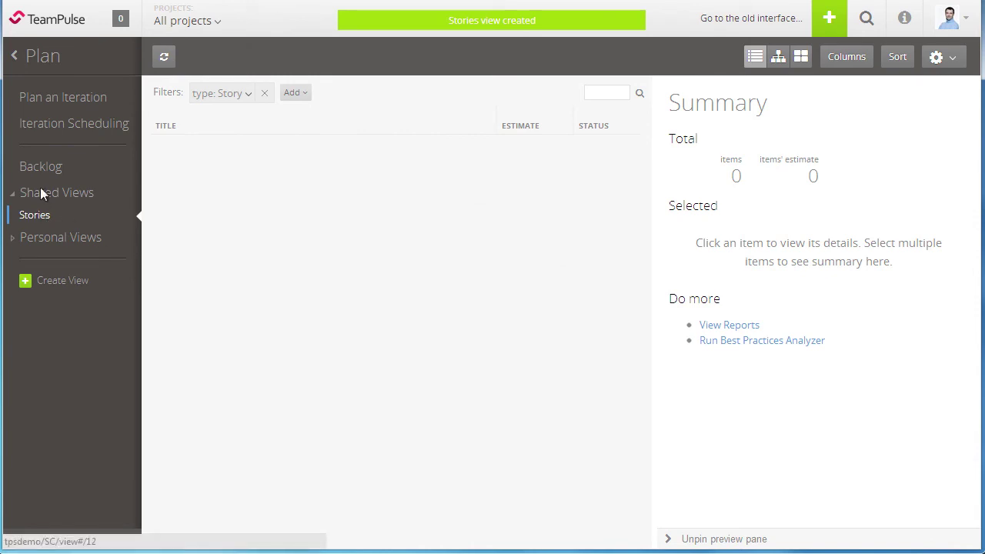
pyautogui.click(38, 217)
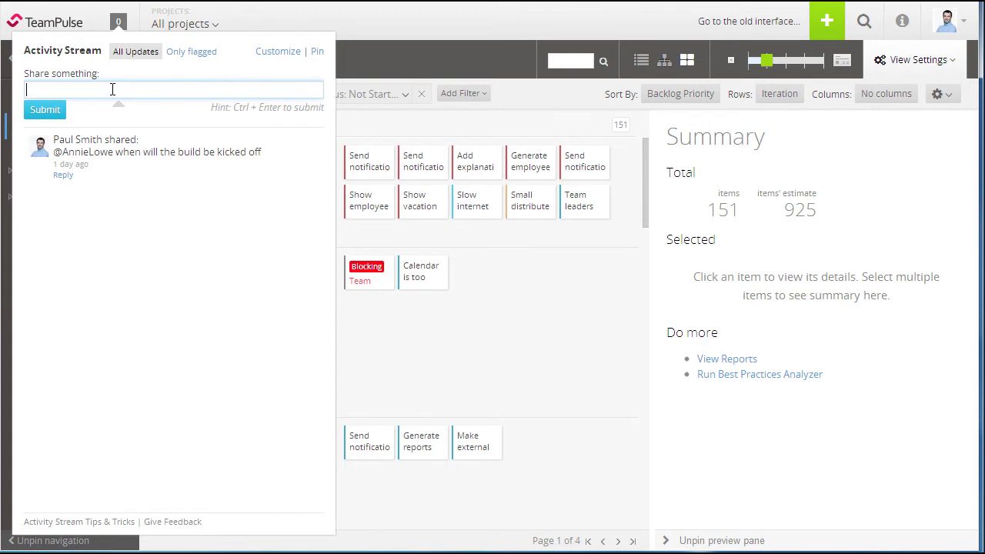
# Step: Write an activity stream message mentioning a team member: can we commit story 31 "Show Vacation History"
pyautogui.write('@a')
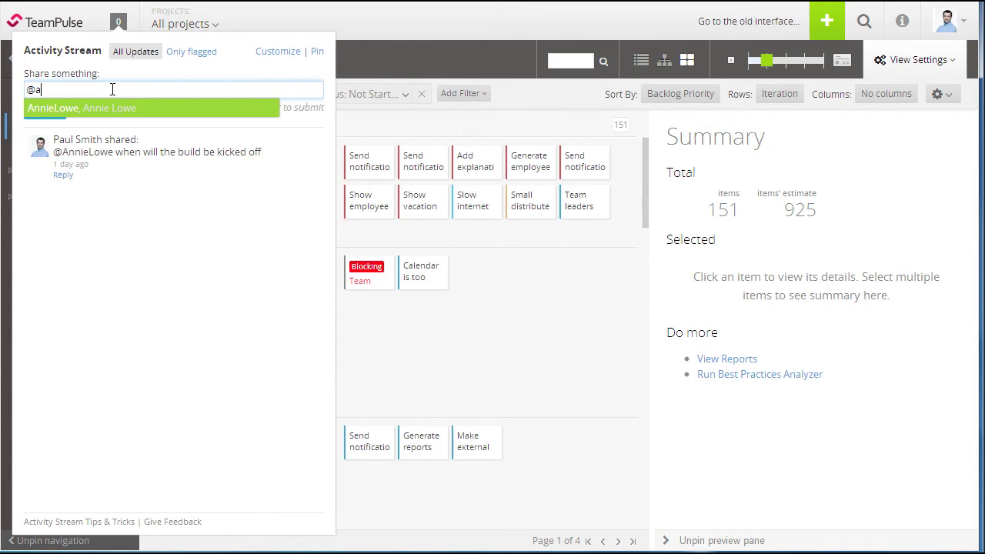
pyautogui.press('Return')
pyautogui.write('can we commit story 31 "Show Vacation History"')
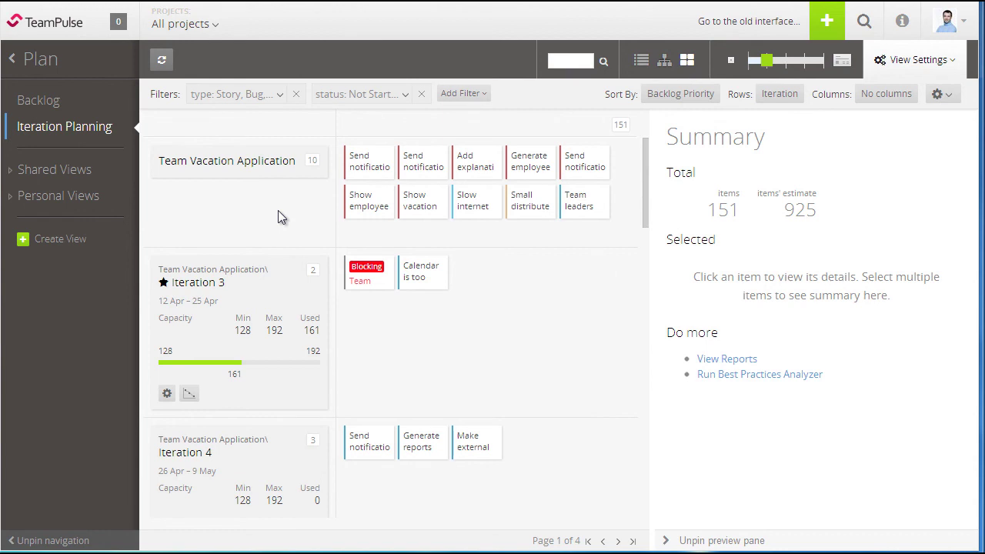
# Step: Open the form for adding a new item
pyautogui.click(826, 23)
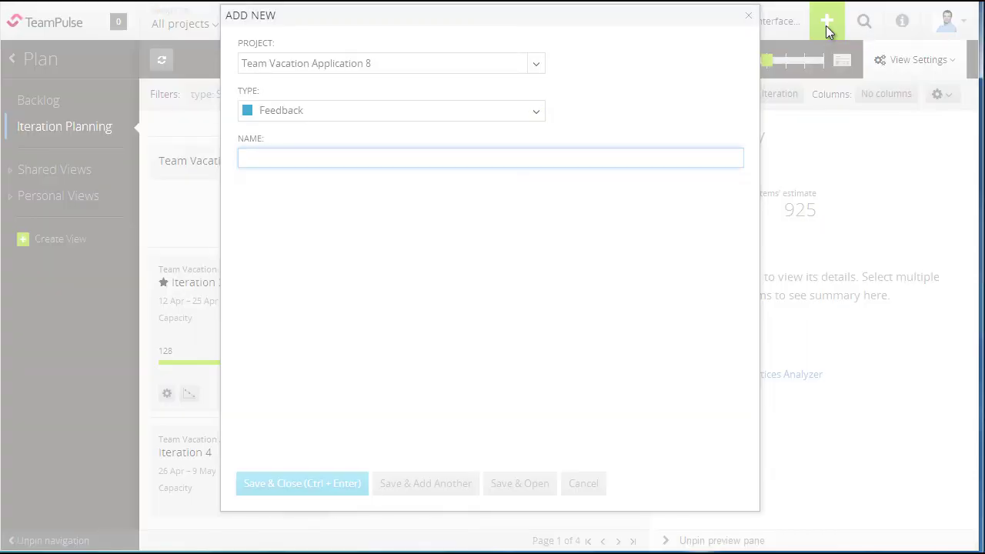